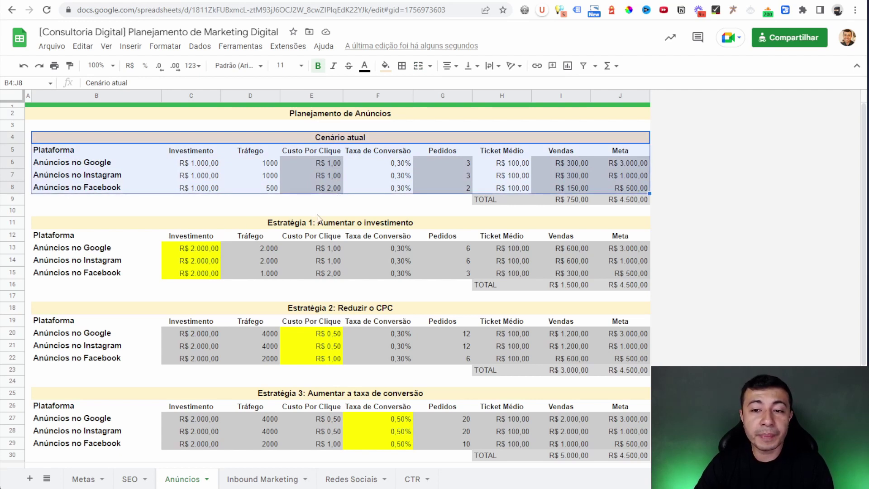
# - Examine the investment, traffic and cost-per-click values for Google, Instagram and Facebook ads in the Cenário atual table
pyautogui.click(356, 140)
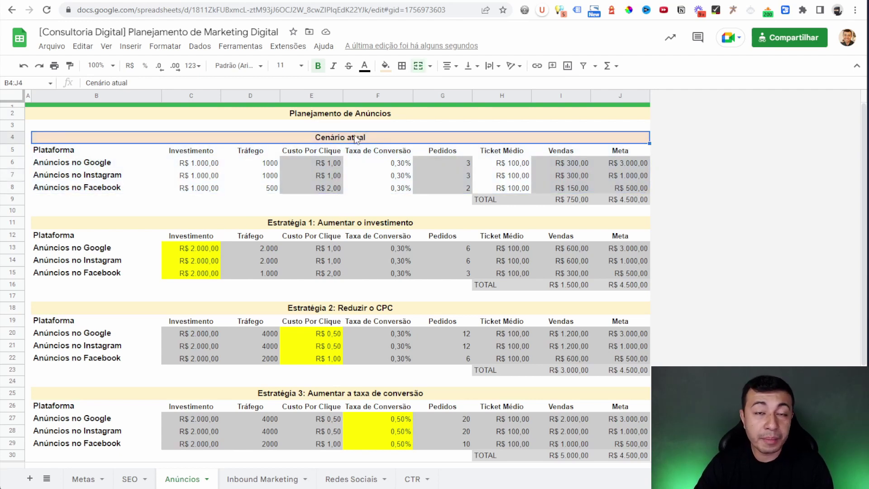
pyautogui.click(209, 166)
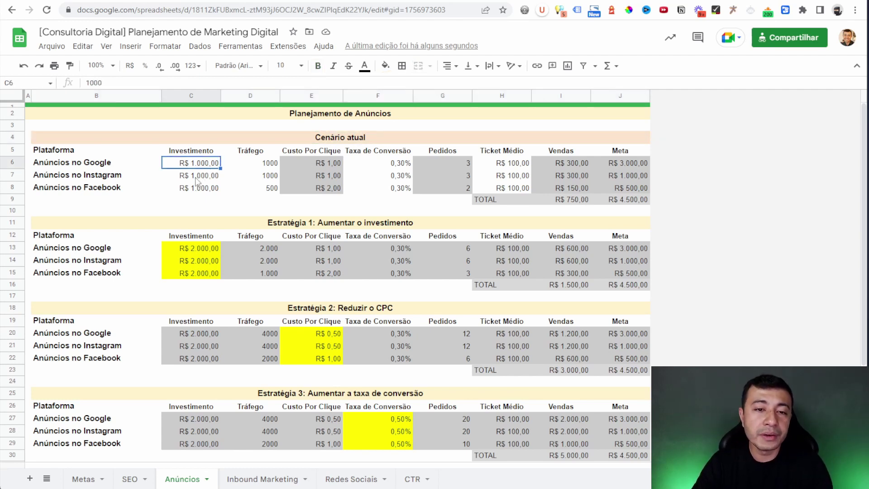
pyautogui.click(204, 177)
pyautogui.click(195, 191)
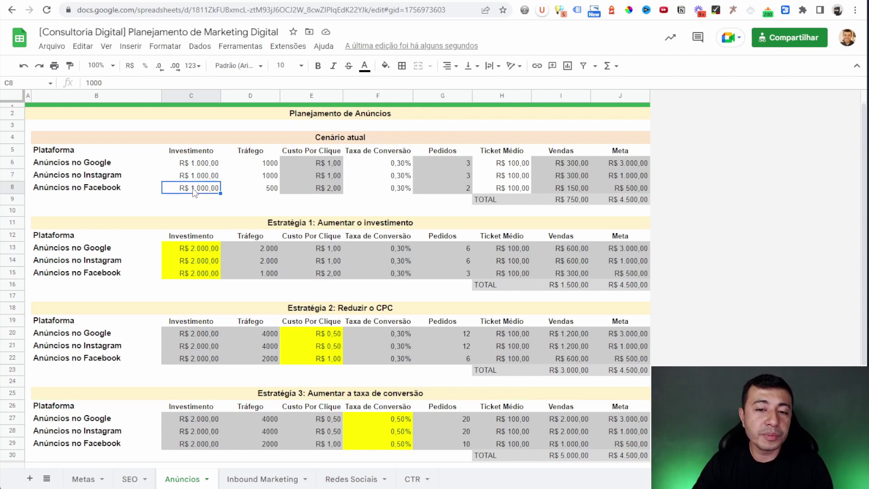
pyautogui.click(244, 165)
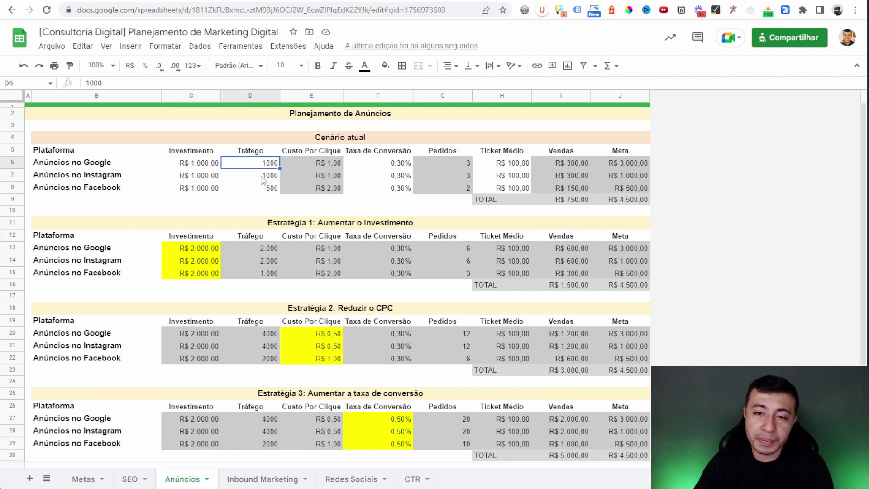
pyautogui.click(262, 177)
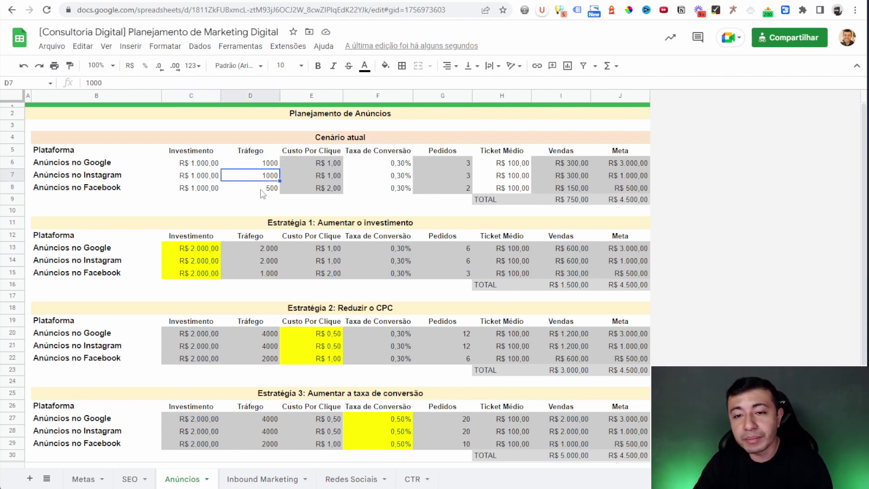
pyautogui.click(262, 192)
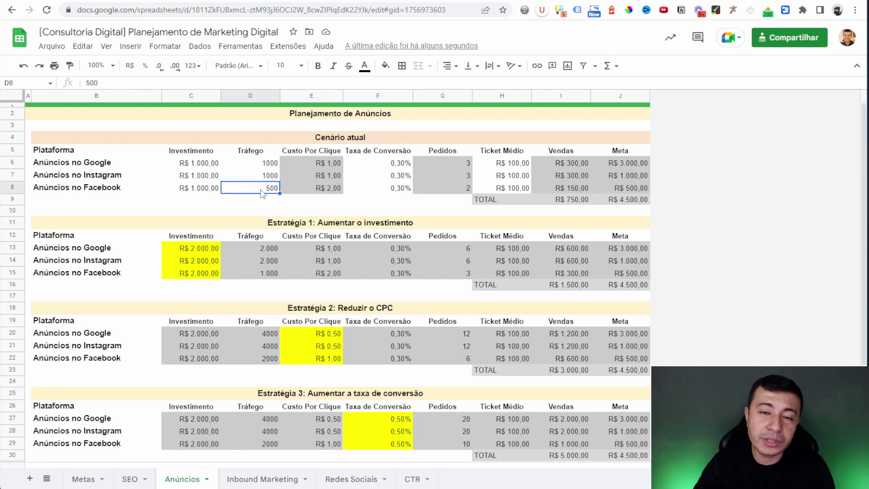
pyautogui.click(341, 167)
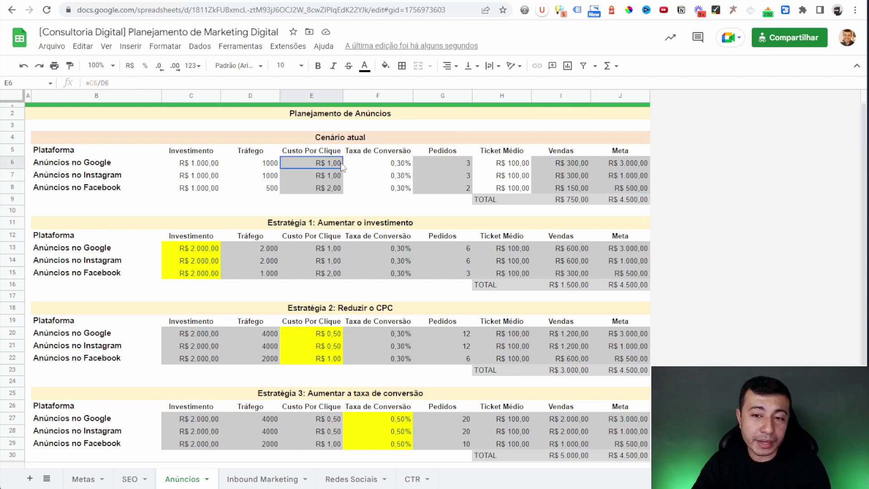
pyautogui.click(335, 177)
pyautogui.click(337, 189)
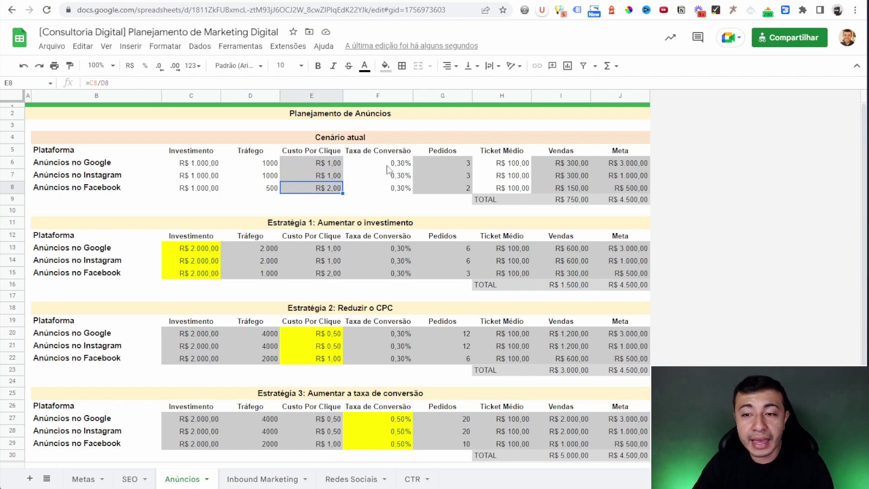
# - Review the Cenário atual conversion rates, orders, average ticket and sales, then compare the investment with the sales total
pyautogui.moveTo(389, 166); pyautogui.dragTo(387, 191)
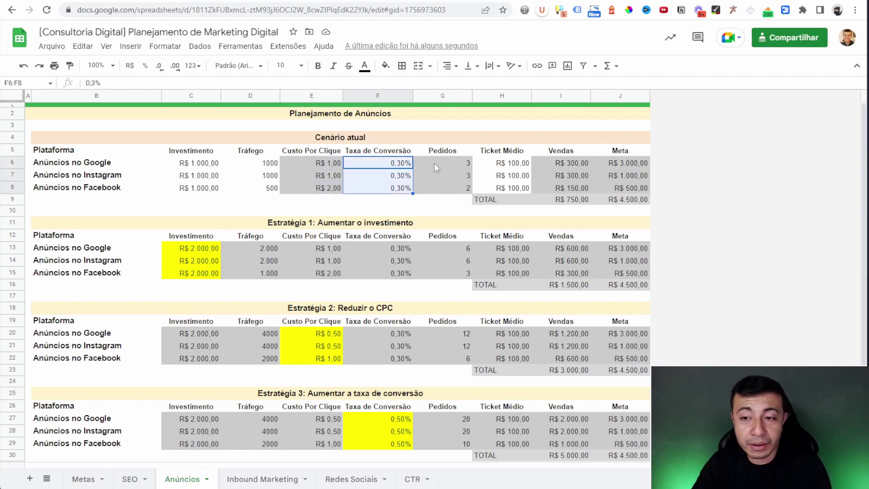
pyautogui.moveTo(442, 161); pyautogui.dragTo(443, 193)
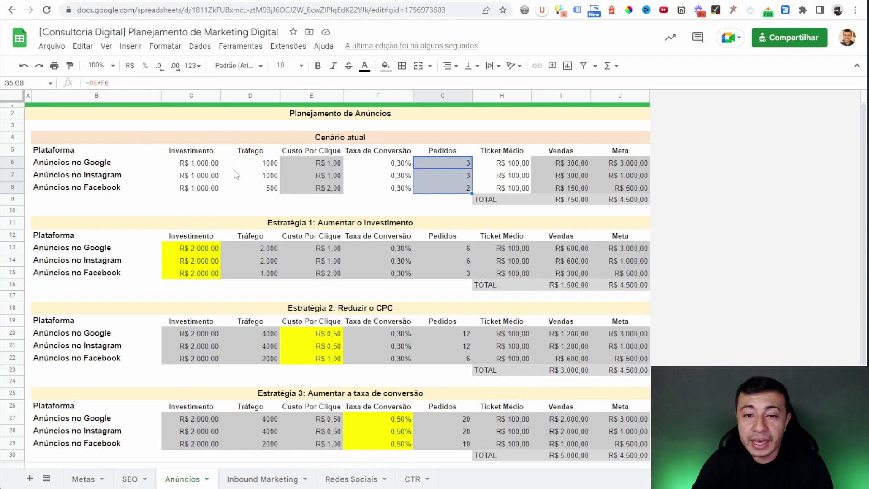
pyautogui.moveTo(516, 164); pyautogui.dragTo(511, 186)
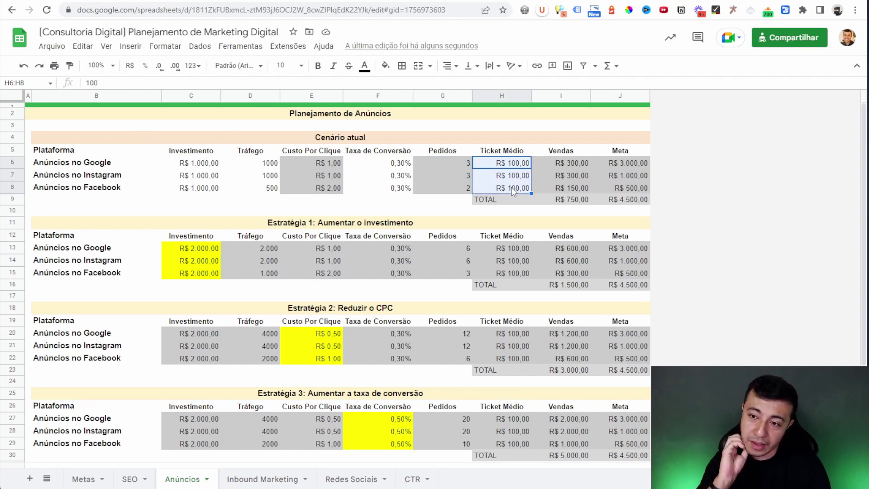
pyautogui.moveTo(580, 161); pyautogui.dragTo(579, 188)
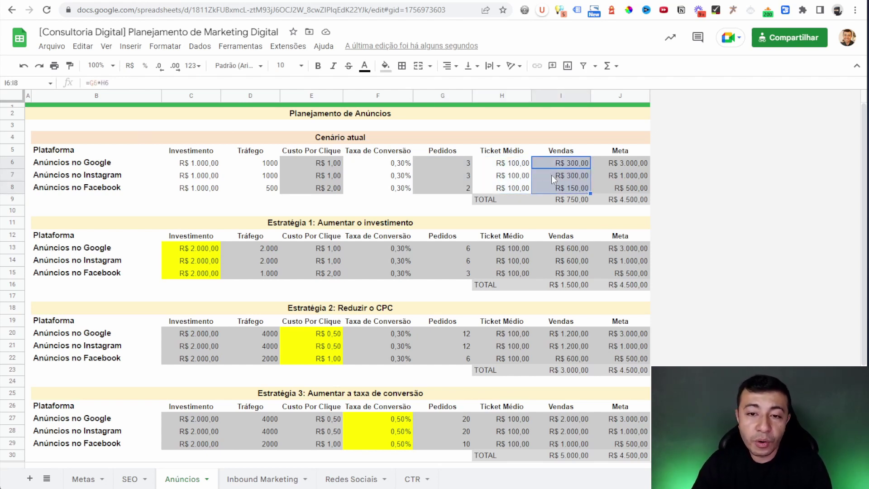
pyautogui.moveTo(204, 167); pyautogui.dragTo(205, 189)
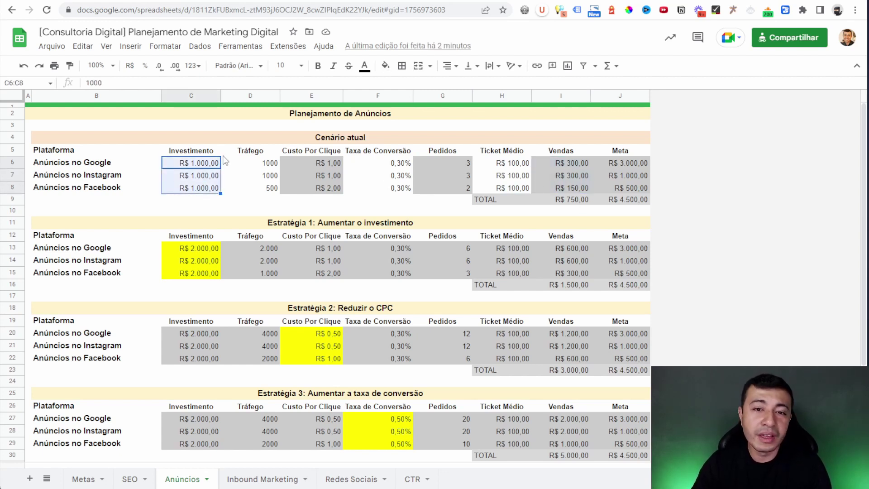
pyautogui.click(581, 201)
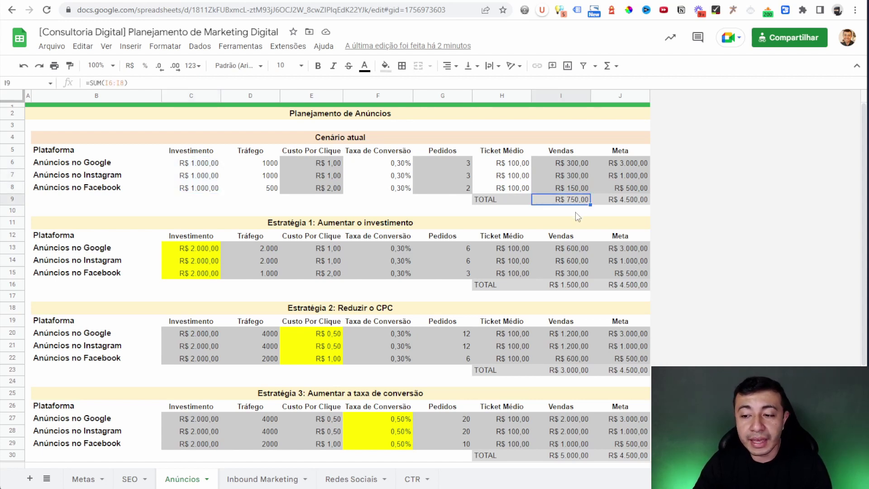
pyautogui.scroll(-1, 572, 214)
pyautogui.scroll(1, 571, 213)
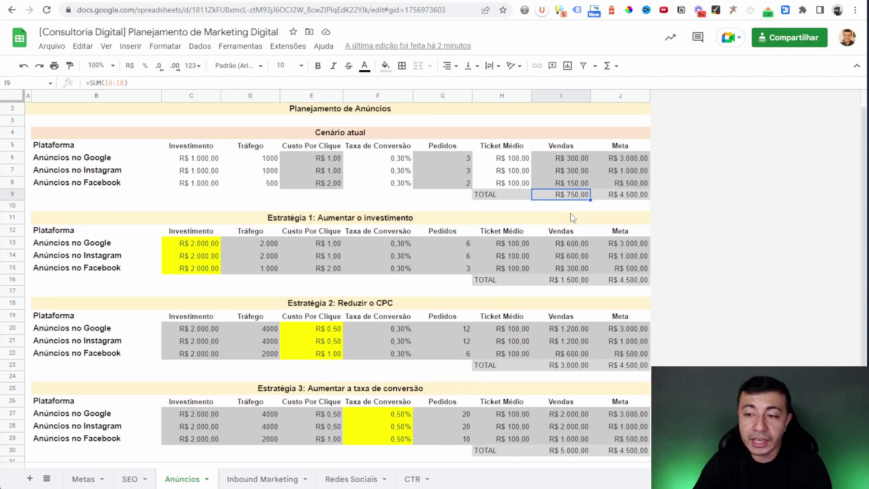
# - Check the Meta value of each ad platform and the Meta total in the Cenário atual table
pyautogui.click(638, 164)
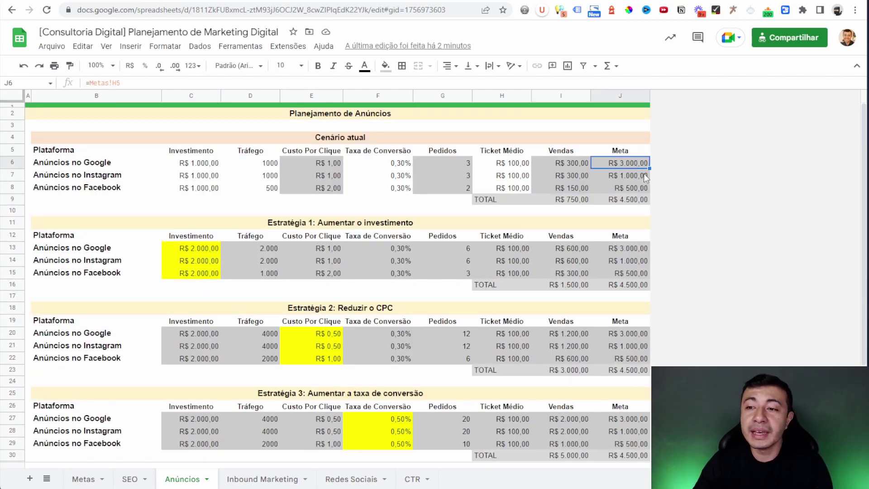
pyautogui.click(643, 178)
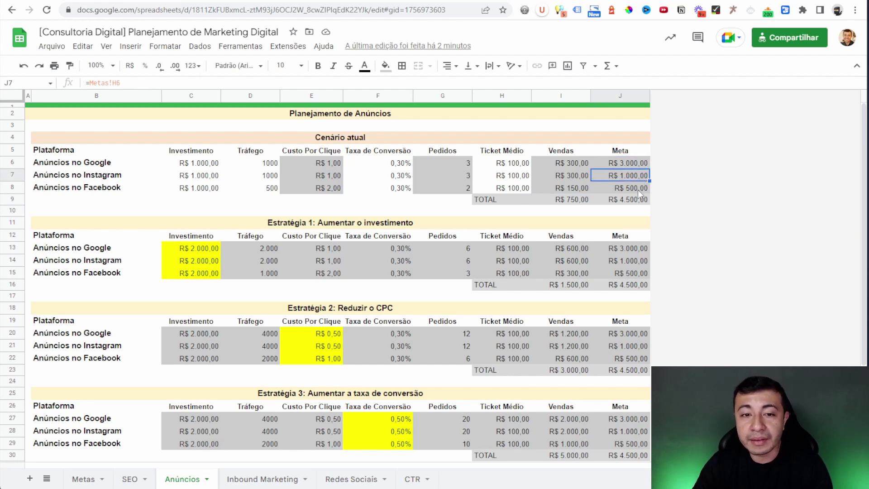
pyautogui.click(638, 191)
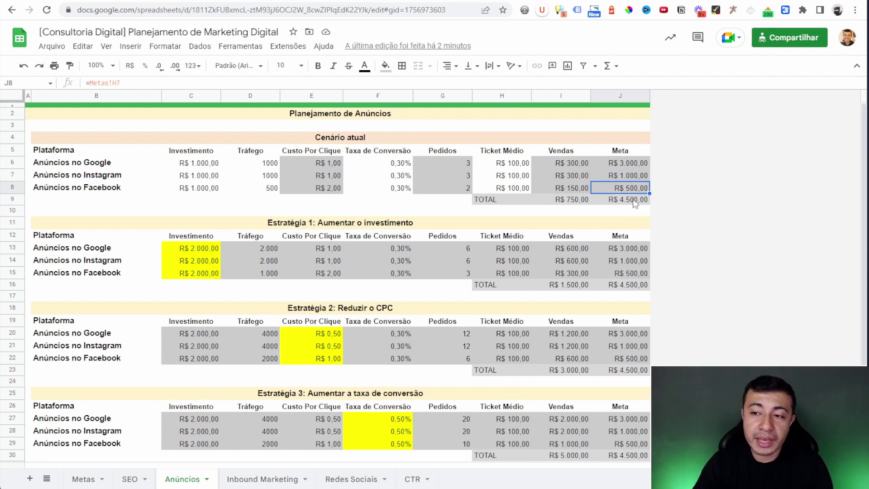
pyautogui.click(634, 200)
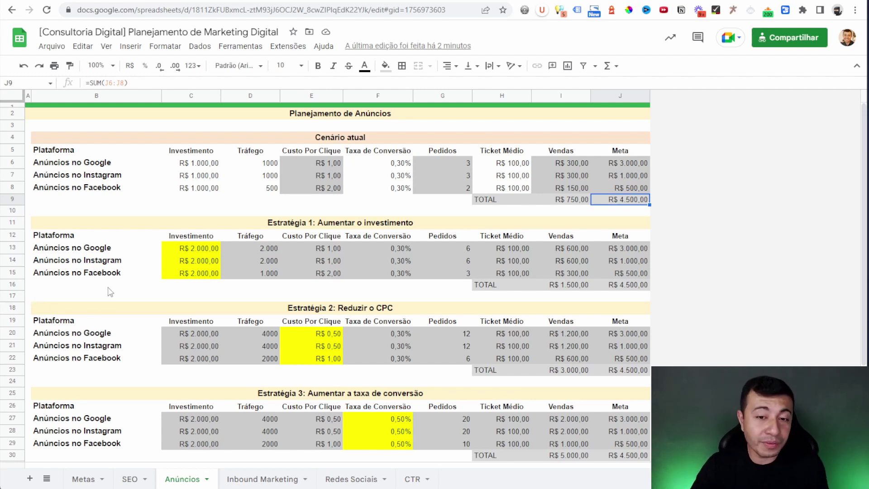
# - Compare the highlighted Investimento values of Estratégia 1 with those of the Cenário atual table
pyautogui.moveTo(213, 252); pyautogui.dragTo(210, 275)
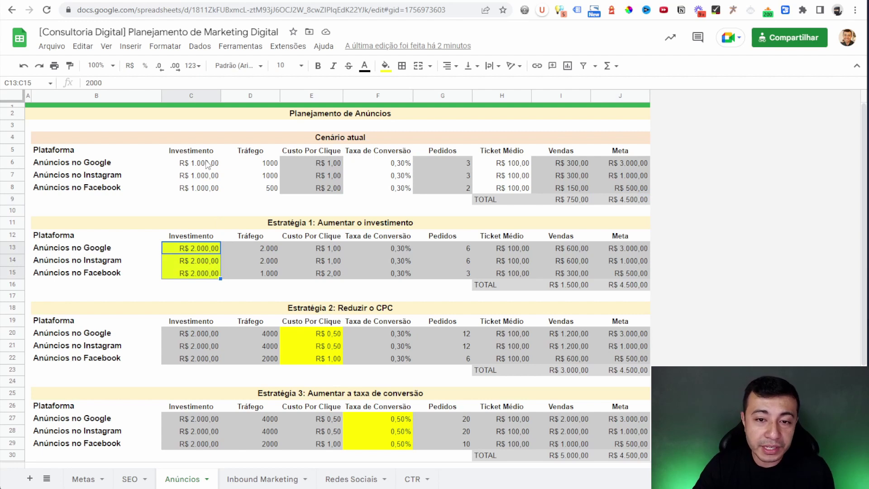
pyautogui.moveTo(207, 164); pyautogui.dragTo(207, 187)
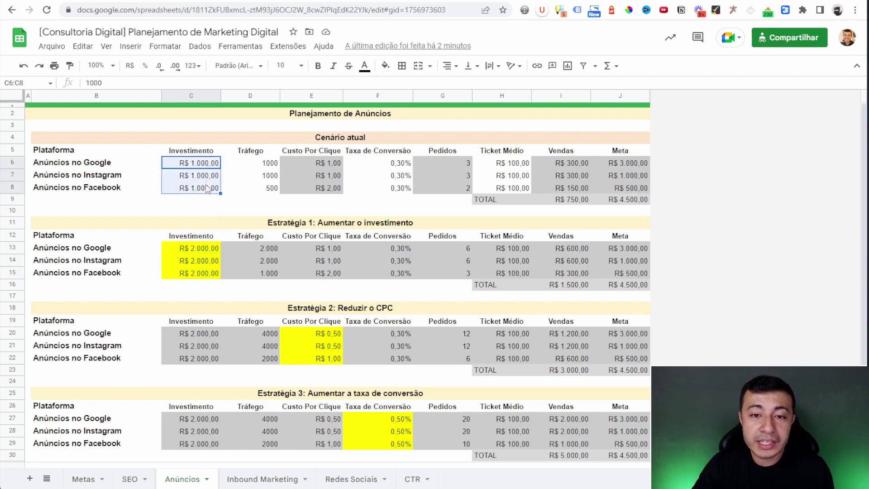
pyautogui.click(208, 251)
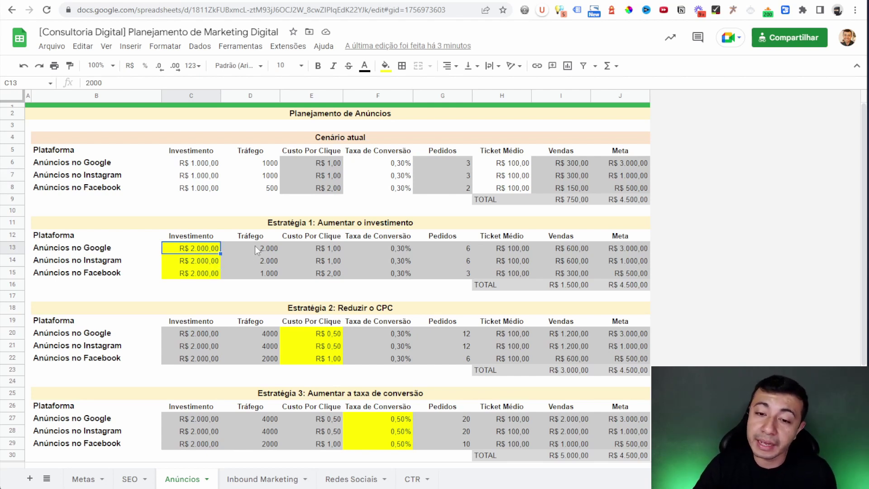
pyautogui.keyDown('shift'); pyautogui.click(207, 261); pyautogui.keyUp('shift')
pyautogui.keyDown('shift'); pyautogui.click(209, 273); pyautogui.keyUp('shift')
pyautogui.keyDown('shift'); pyautogui.click(209, 267); pyautogui.keyUp('shift')
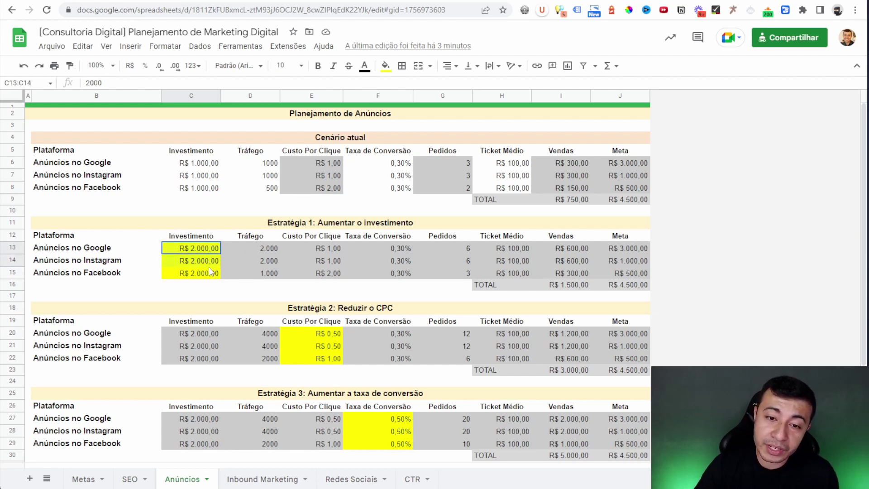
pyautogui.keyDown('shift'); pyautogui.click(209, 273); pyautogui.keyUp('shift')
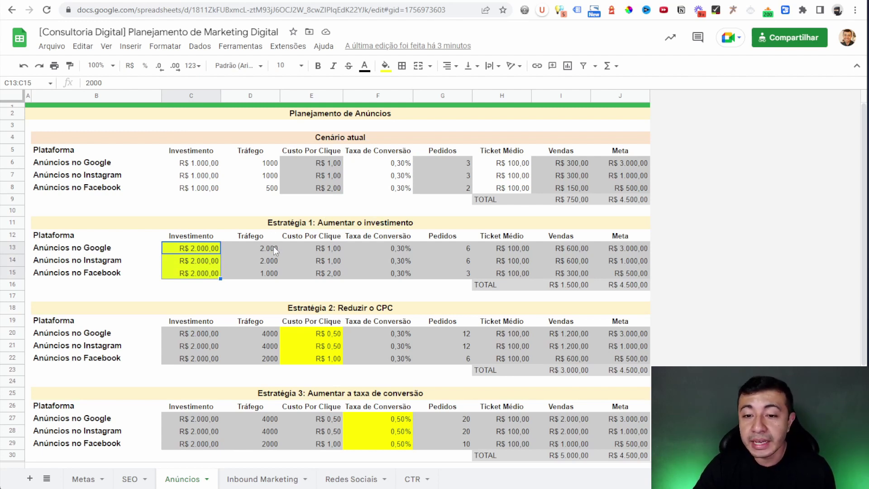
# - Examine Estratégia 1's traffic, cost per click, conversion rate and orders, along with its Vendas and Meta totals
pyautogui.moveTo(273, 247); pyautogui.dragTo(273, 280)
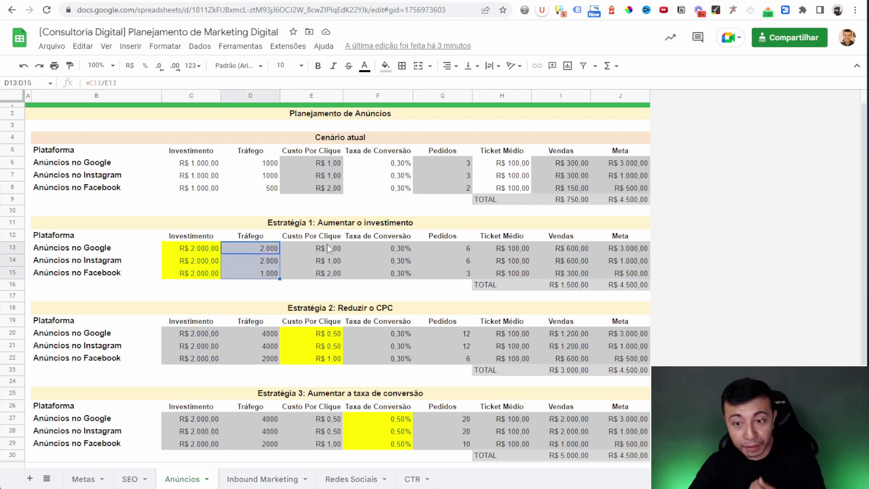
pyautogui.moveTo(329, 248); pyautogui.dragTo(327, 277)
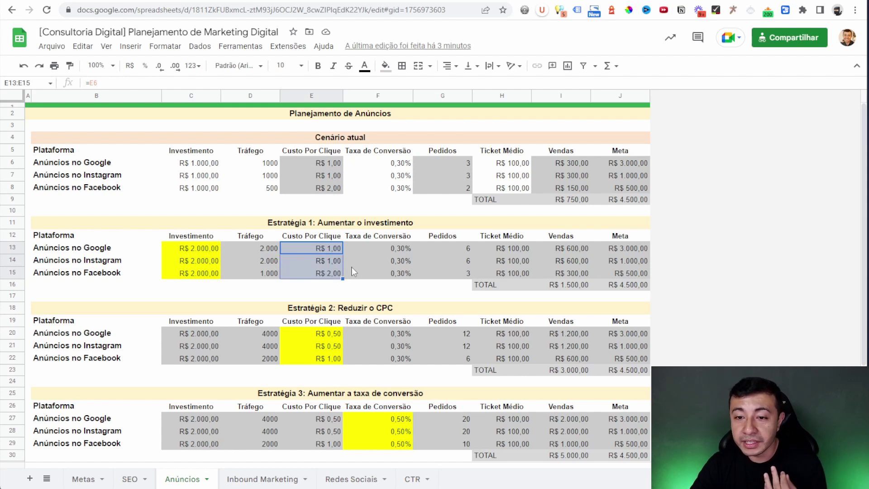
pyautogui.moveTo(385, 248); pyautogui.dragTo(382, 276)
pyautogui.moveTo(459, 250); pyautogui.dragTo(462, 275)
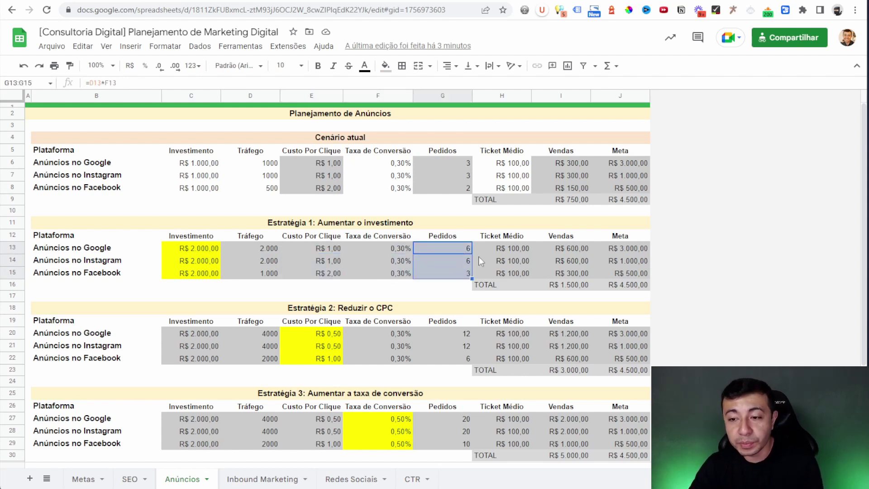
pyautogui.click(572, 289)
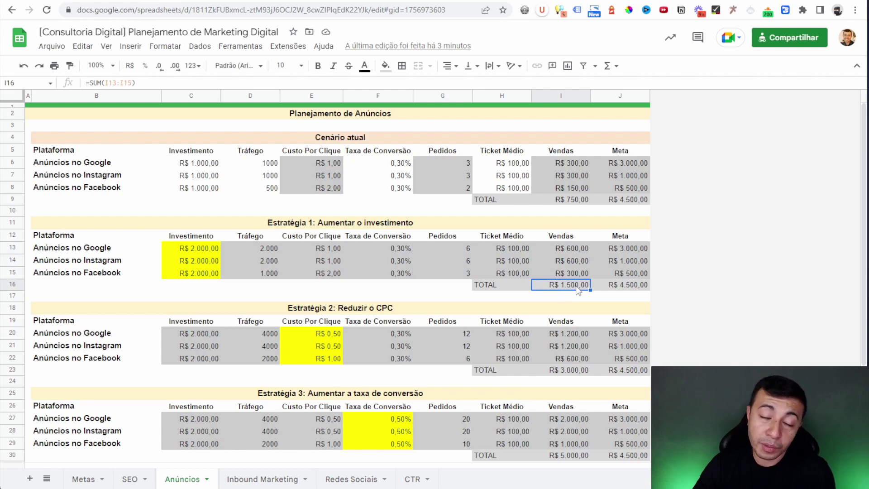
pyautogui.click(639, 289)
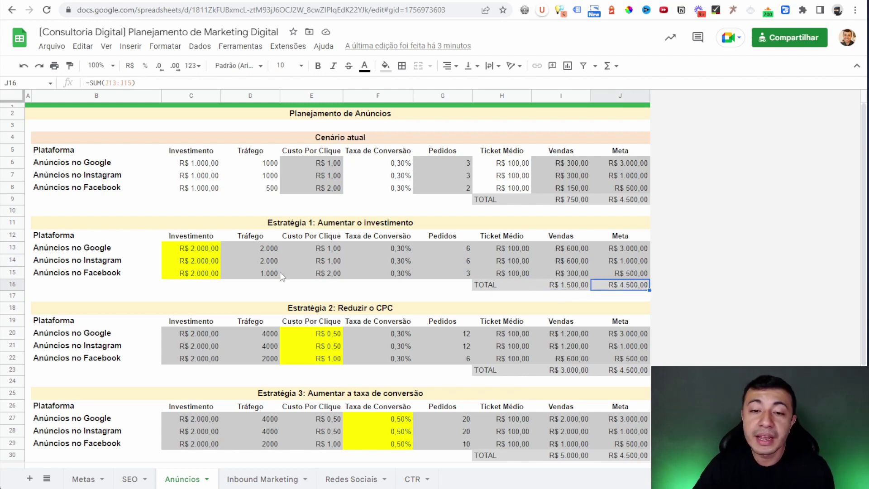
# - Check each platform's investment in Estratégia 1 against the strategy's Vendas total
pyautogui.click(214, 251)
pyautogui.click(211, 262)
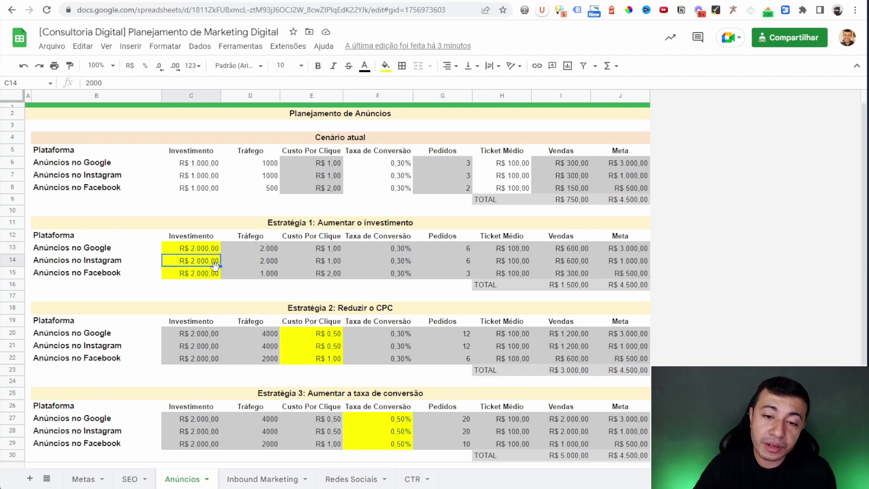
pyautogui.click(211, 276)
pyautogui.click(572, 288)
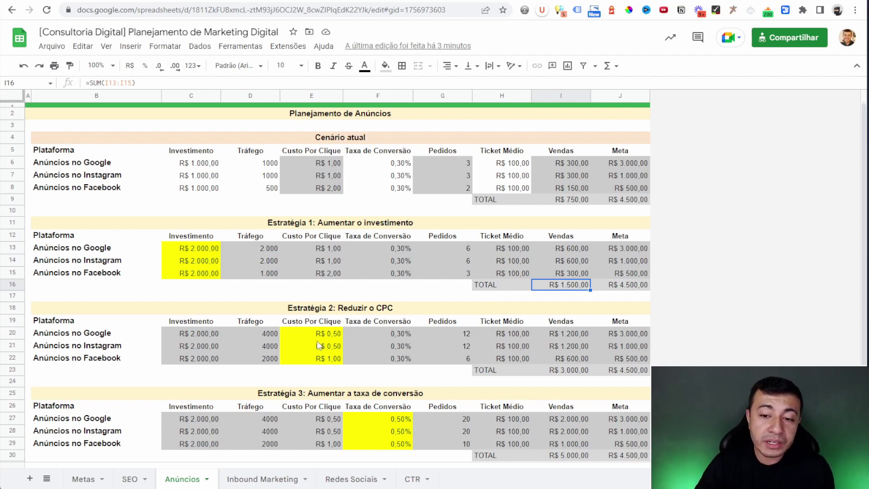
# - Examine the highlighted Custo Por Clique values of the three ad platforms in the Estratégia 2: Reduzir o CPC table
pyautogui.scroll(-3, 320, 331)
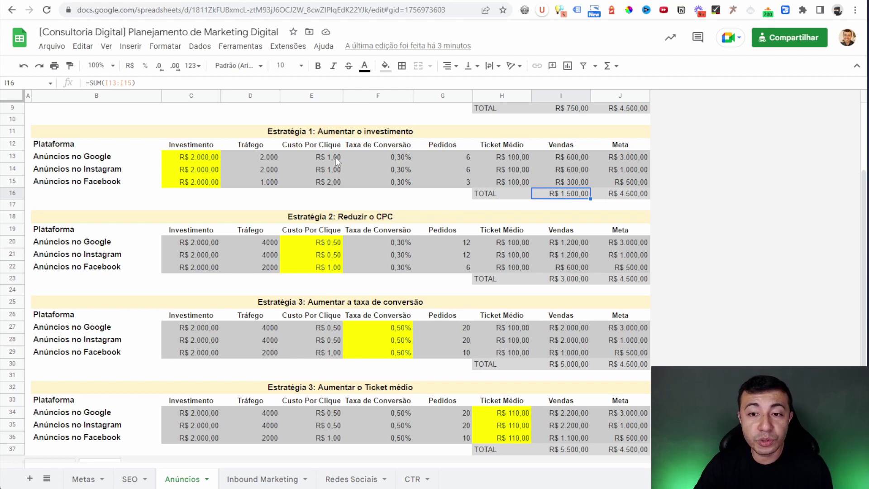
pyautogui.click(322, 246)
pyautogui.click(329, 259)
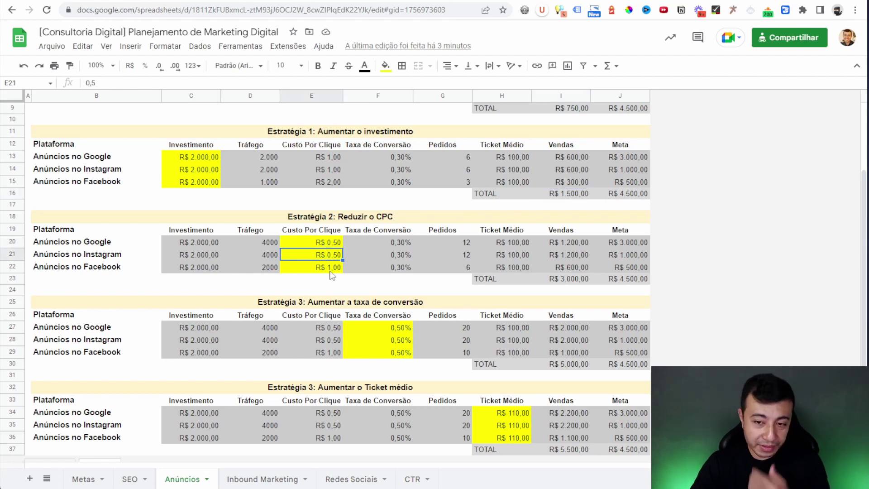
pyautogui.click(331, 244)
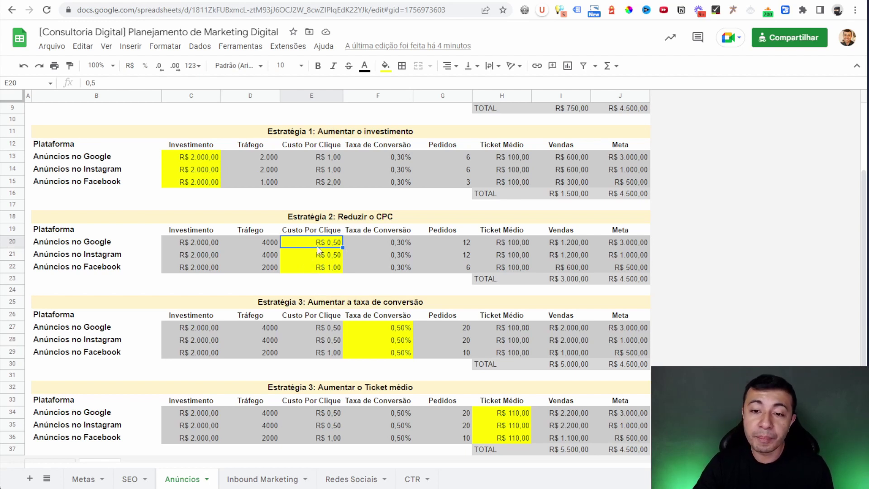
pyautogui.moveTo(317, 244); pyautogui.dragTo(317, 268)
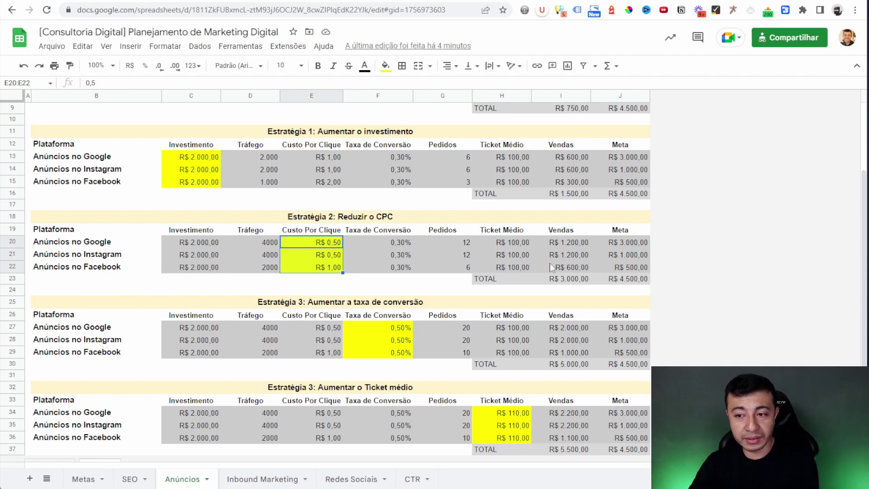
# - Check the Vendas total of Estratégia 2, then go to the table Estratégia 3: Aumentar a taxa de conversão
pyautogui.click(575, 280)
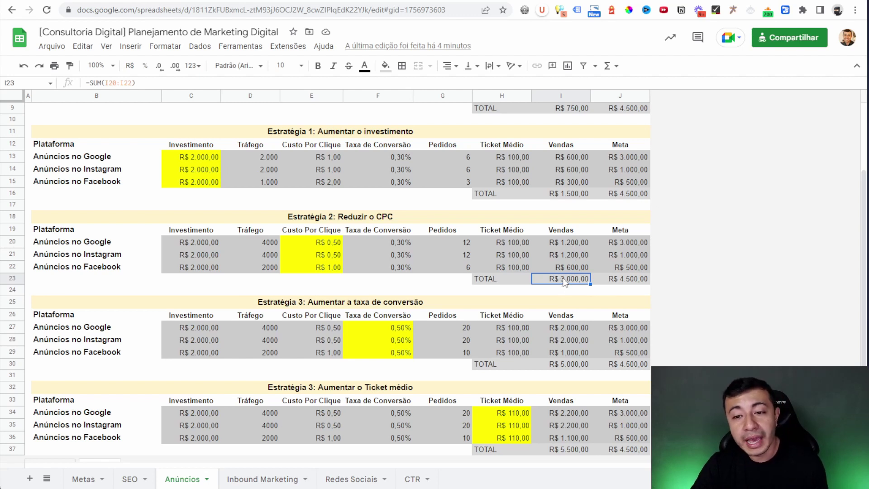
pyautogui.scroll(-1, 409, 299)
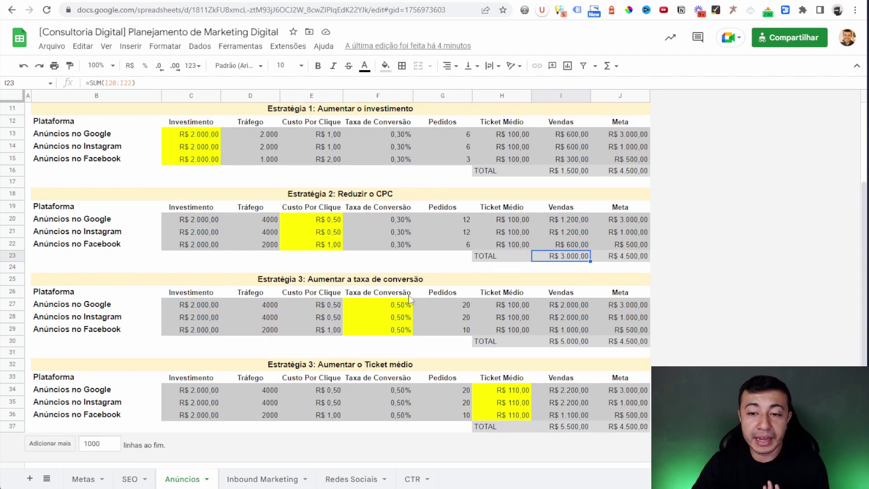
pyautogui.click(343, 284)
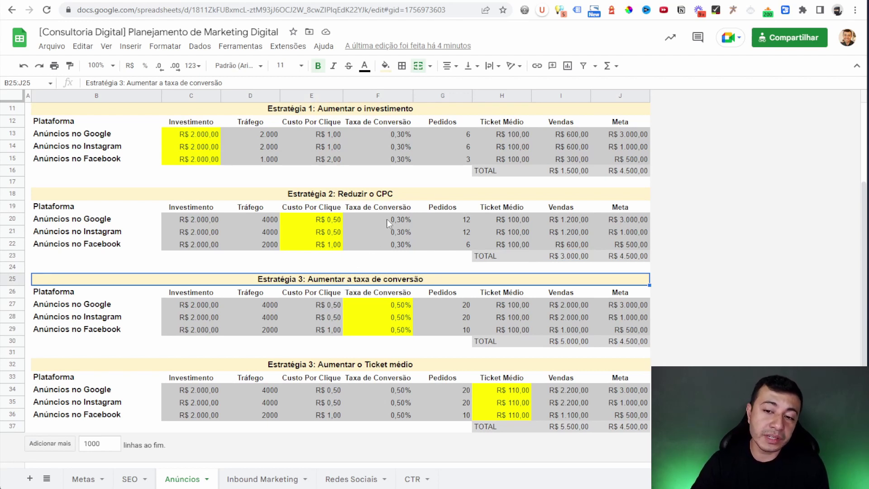
# - Set the Taxa de Conversão of Google, Instagram and Facebook ads to 1% in the Aumentar a taxa de conversão table
pyautogui.click(397, 307)
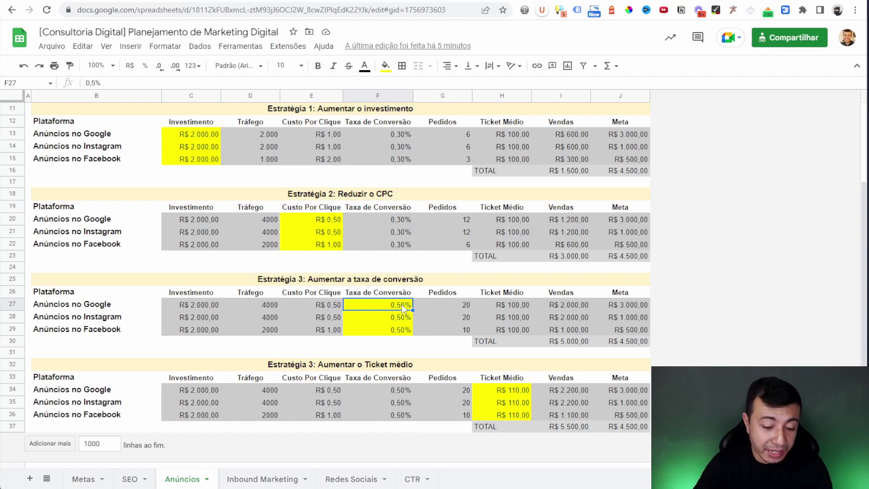
pyautogui.write('1%')
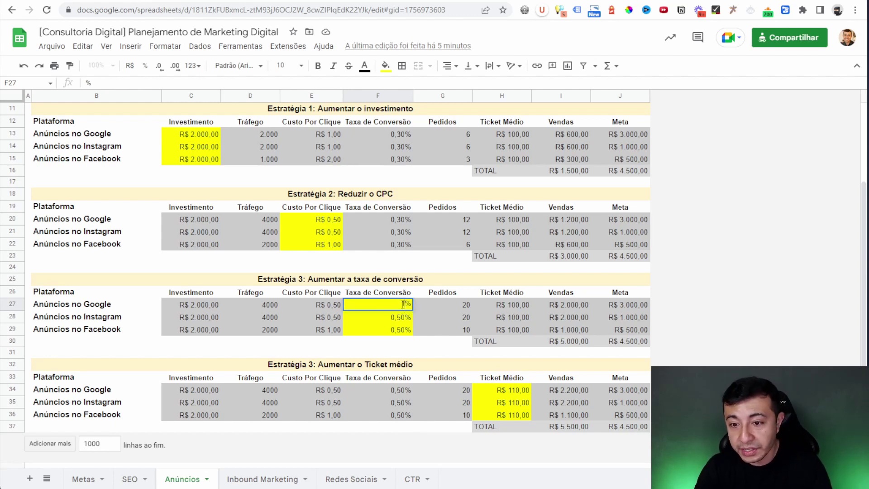
pyautogui.press('Return')
pyautogui.write('1%')
pyautogui.press('Return')
pyautogui.write('1%')
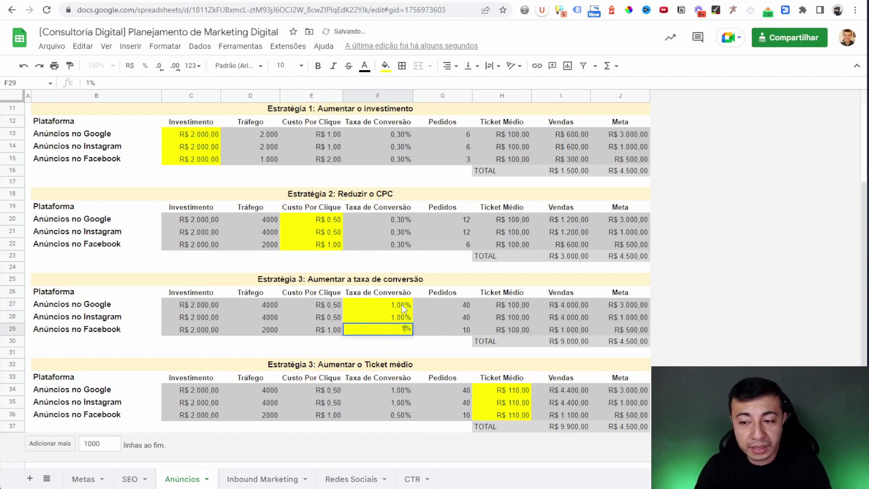
pyautogui.press('Return')
# - Review the new conversion rates and compare the table's Vendas total with its Meta total
pyautogui.click(401, 304)
pyautogui.keyDown('shift'); pyautogui.click(399, 329); pyautogui.keyUp('shift')
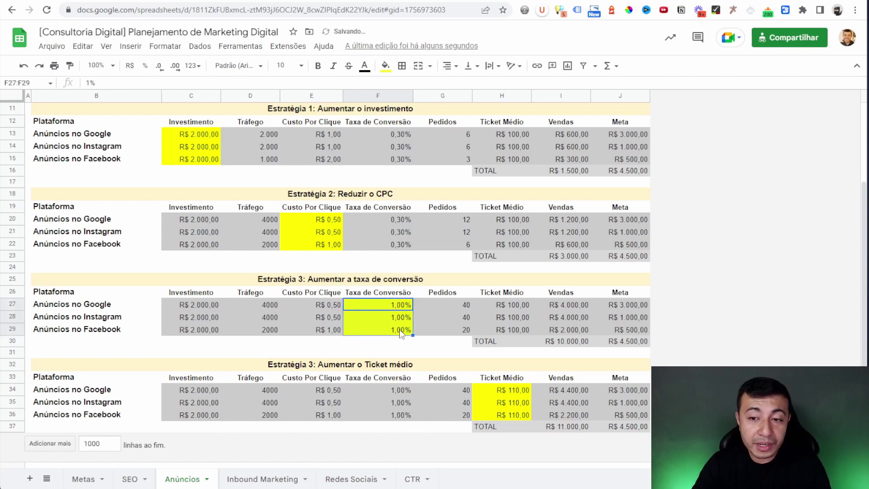
pyautogui.click(398, 310)
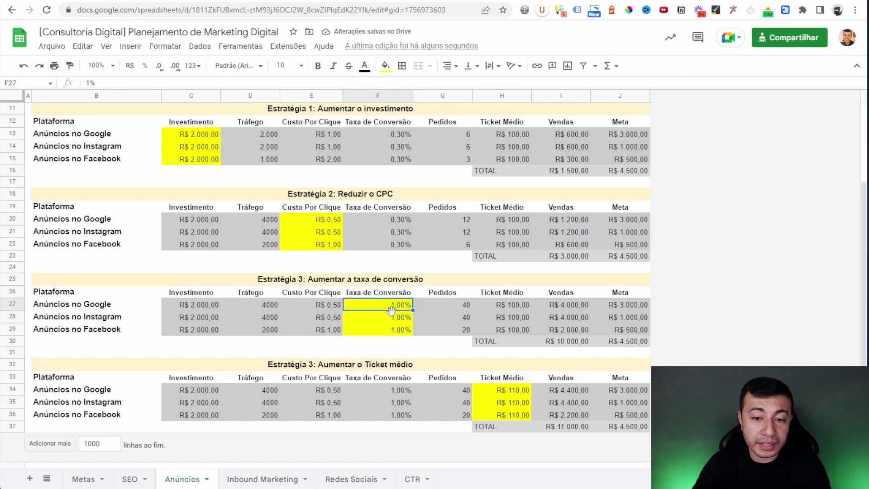
pyautogui.click(582, 345)
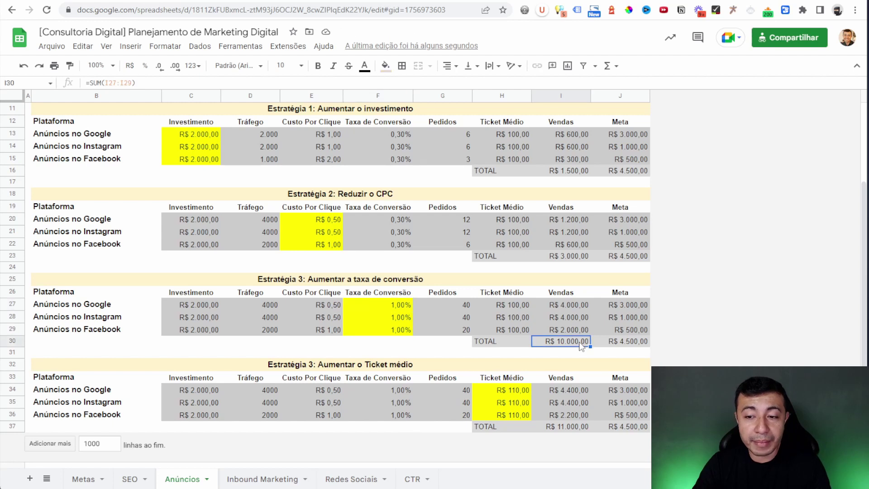
pyautogui.click(631, 344)
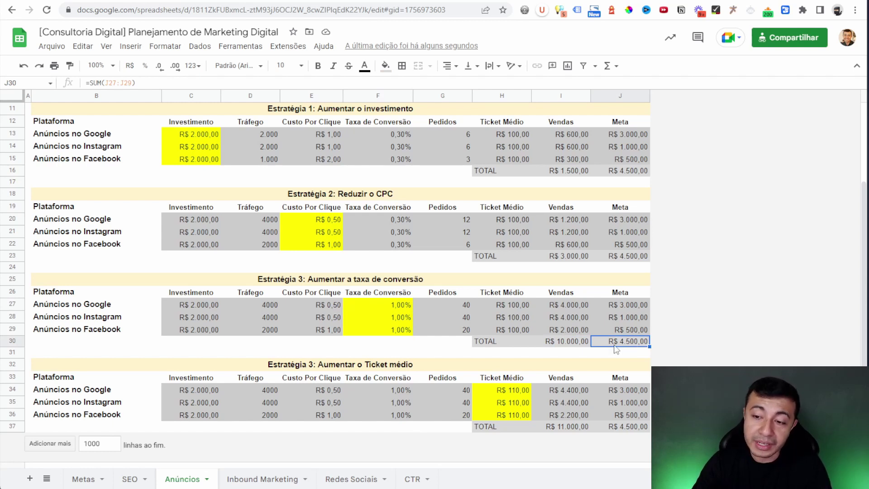
# - Examine the highlighted Taxa de Conversão of each ad platform in the Aumentar a taxa de conversão table
pyautogui.click(393, 305)
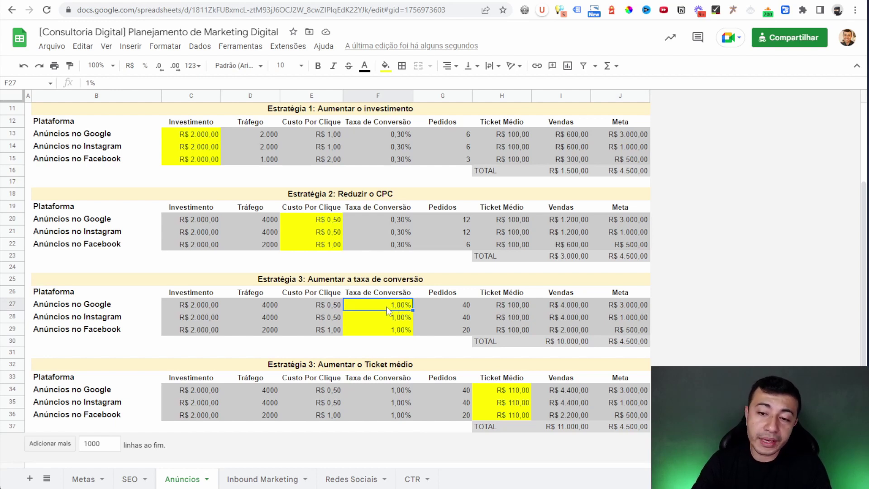
pyautogui.click(379, 322)
pyautogui.click(373, 331)
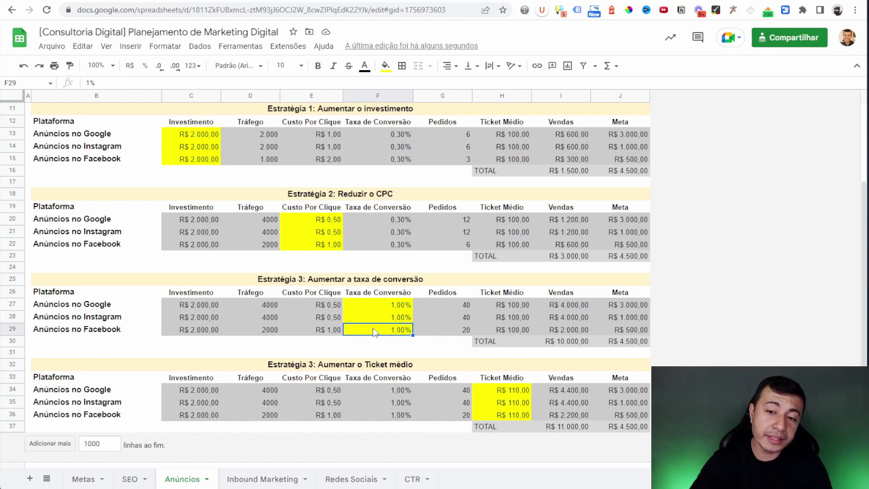
pyautogui.click(397, 304)
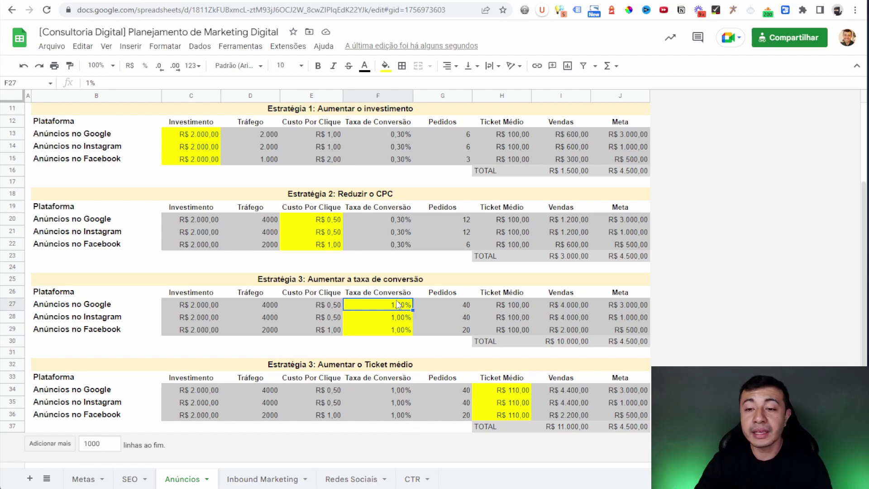
pyautogui.click(383, 315)
pyautogui.click(383, 333)
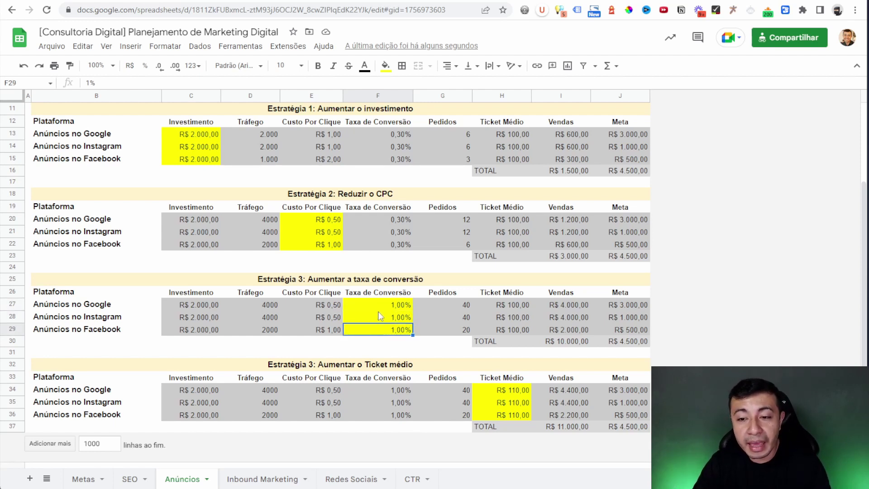
pyautogui.moveTo(382, 309); pyautogui.dragTo(382, 328)
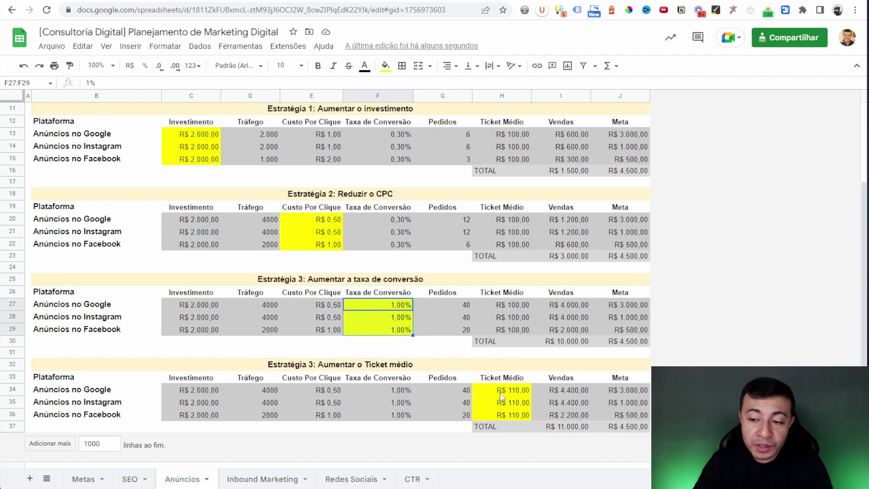
# - Examine each platform's highlighted Ticket Médio in the Aumentar o Ticket médio table, along with its Vendas total
pyautogui.click(514, 392)
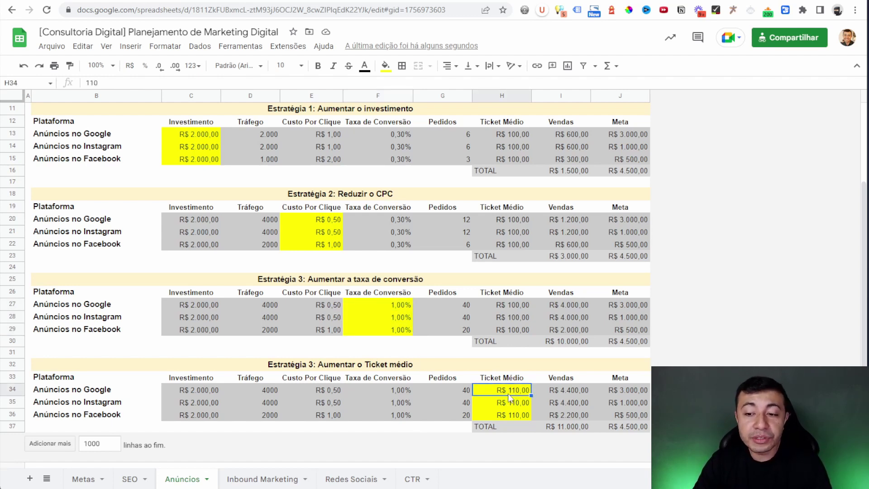
pyautogui.click(509, 403)
pyautogui.click(508, 414)
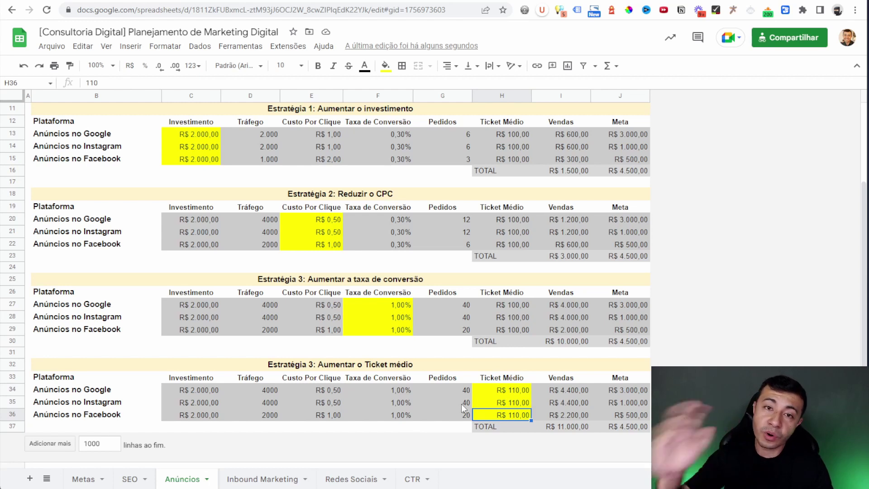
pyautogui.click(507, 392)
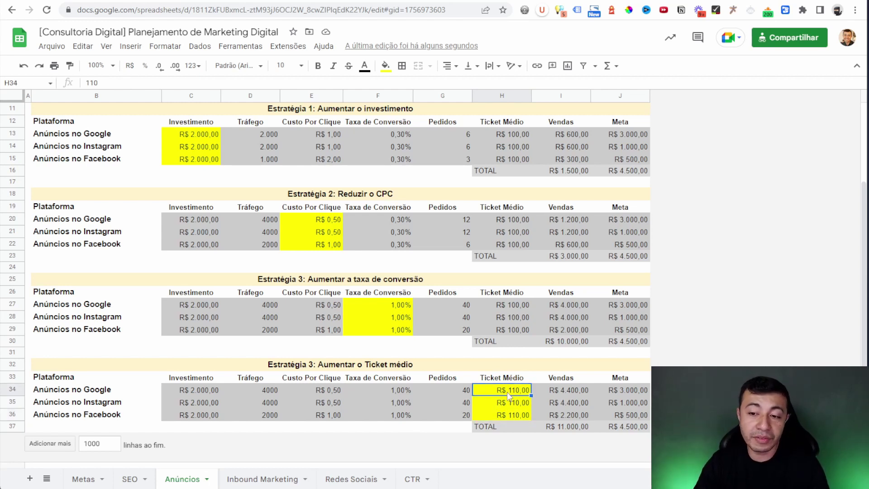
pyautogui.click(508, 407)
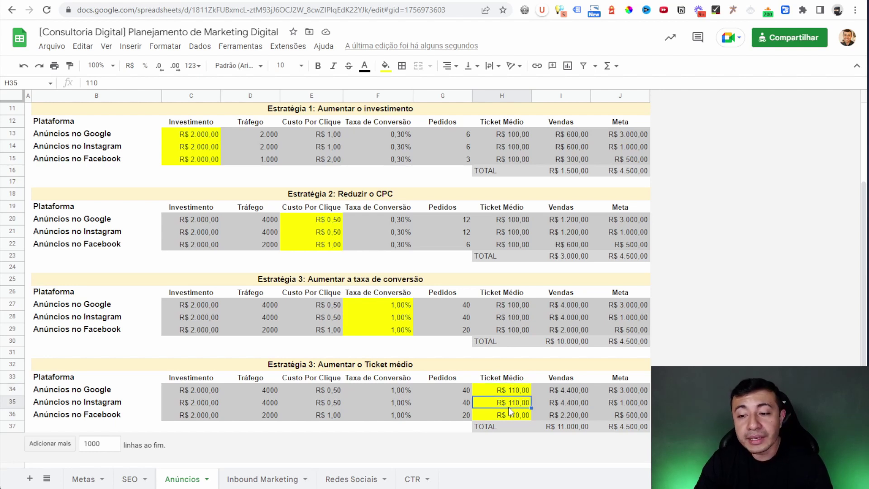
pyautogui.click(521, 414)
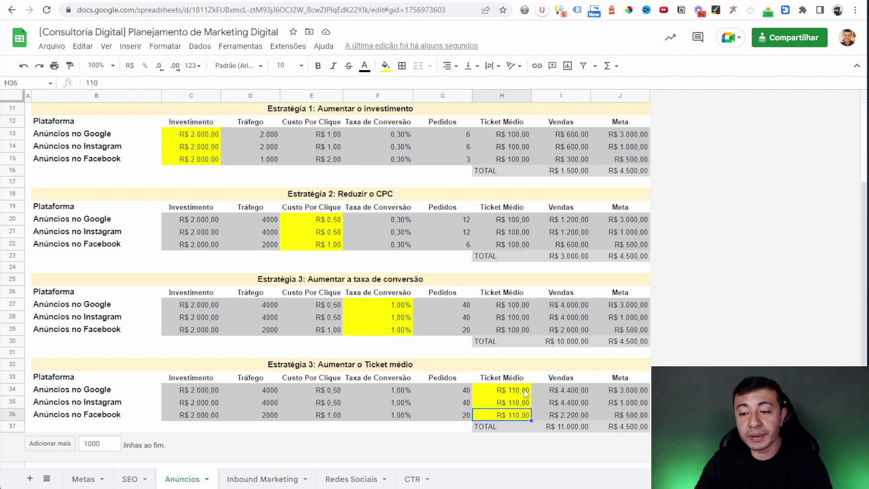
pyautogui.moveTo(523, 390); pyautogui.dragTo(520, 419)
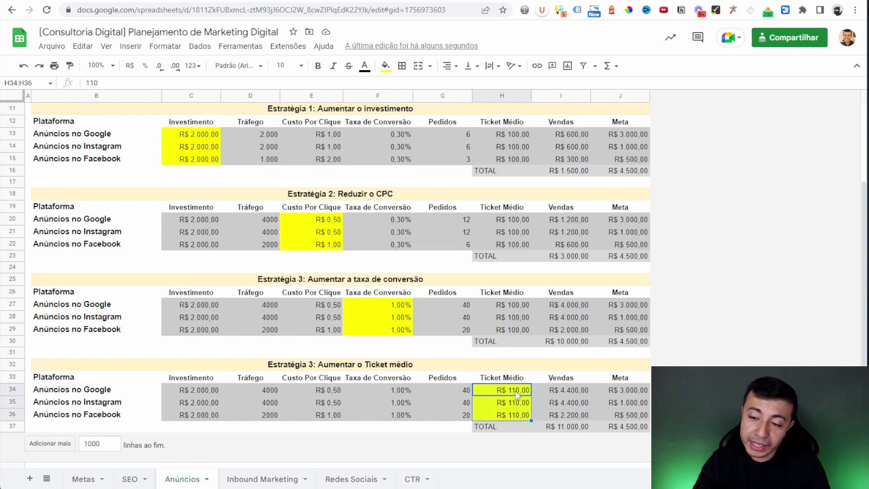
pyautogui.click(513, 416)
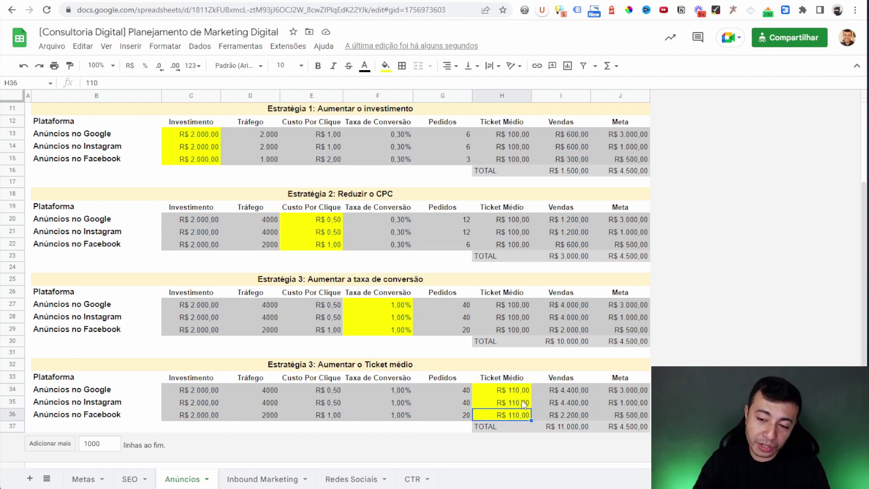
pyautogui.click(573, 428)
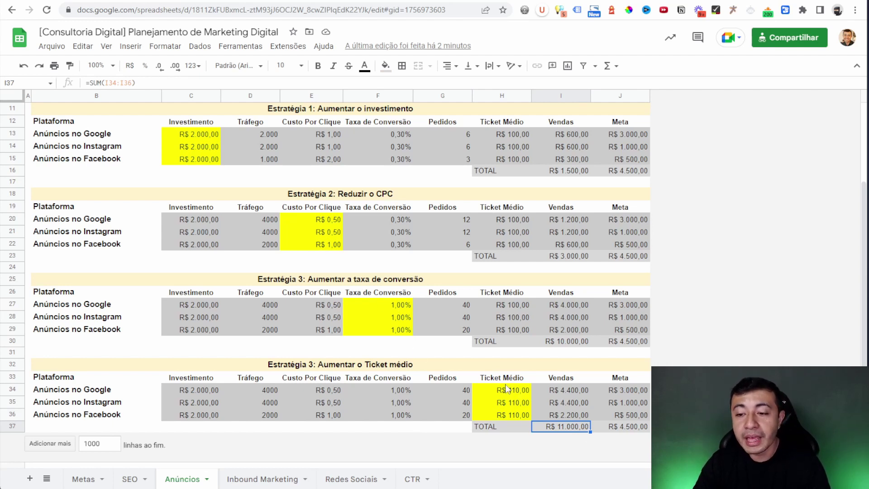
# - Set the Investimento of the Instagram and Facebook ads in Estratégia 1 to R$ 1.000,00 each
pyautogui.click(205, 136)
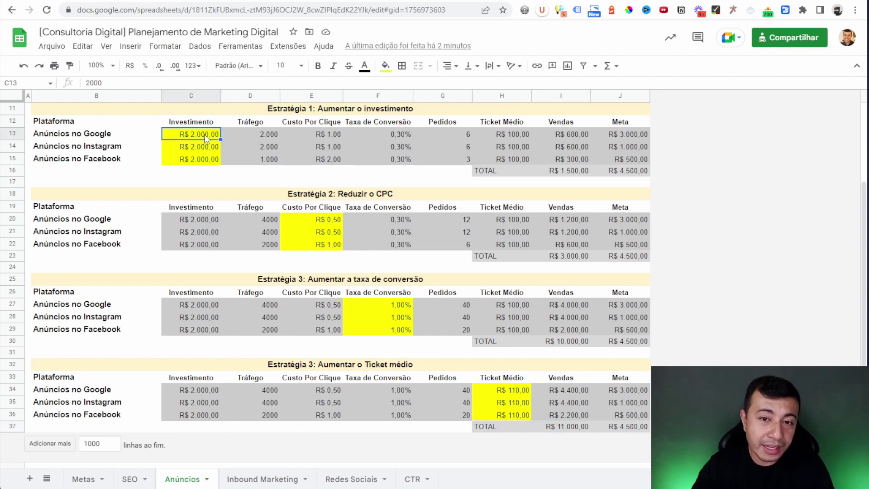
pyautogui.click(198, 146)
pyautogui.write('1.00')
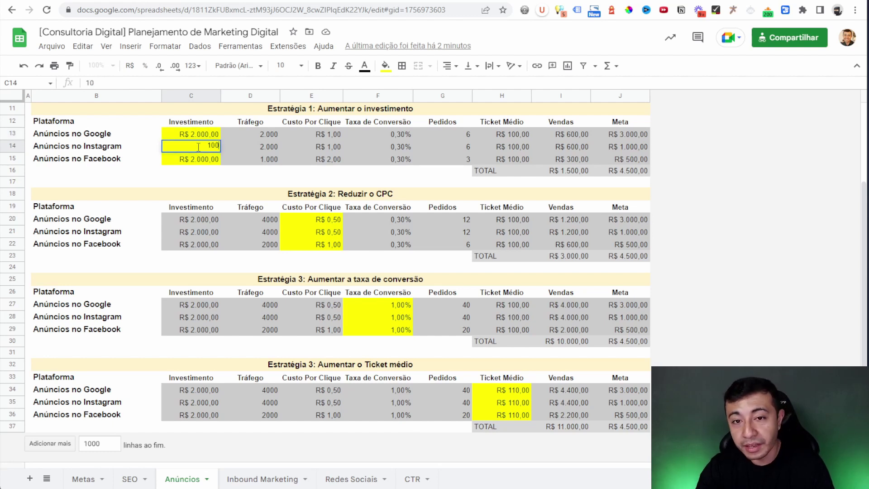
pyautogui.write('0')
pyautogui.press('Return')
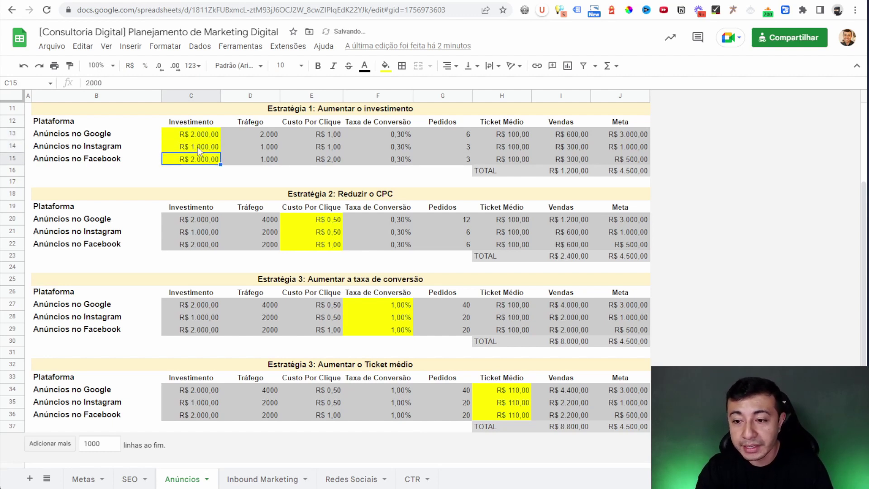
pyautogui.write('1000')
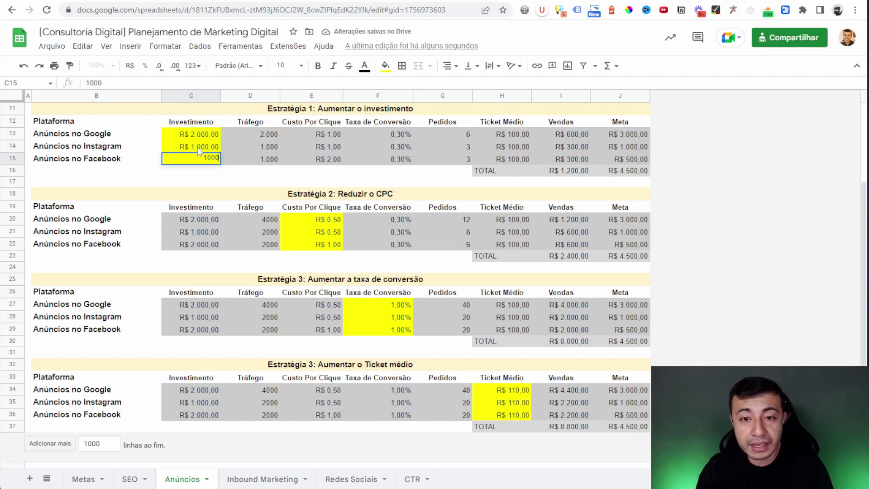
pyautogui.press('Return')
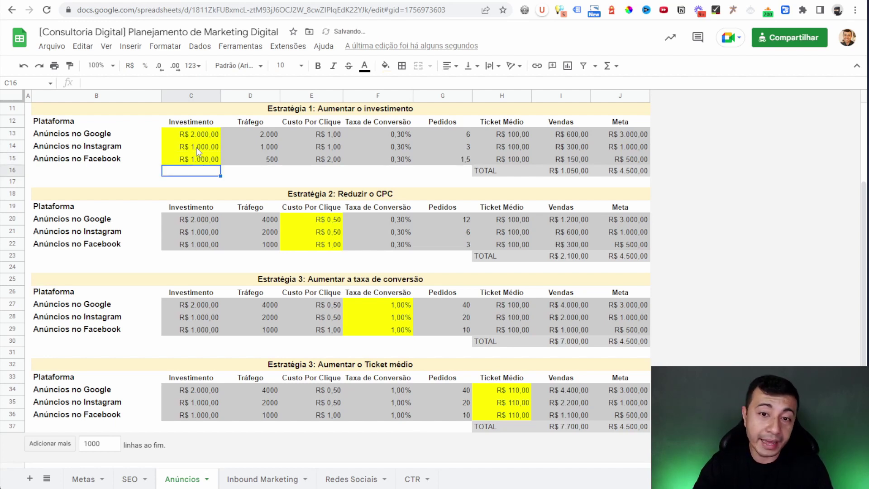
# - Set the Google ads Investimento in Estratégia 1 to R$ 1.000,00, matching the other two platforms
pyautogui.moveTo(196, 148); pyautogui.dragTo(203, 157)
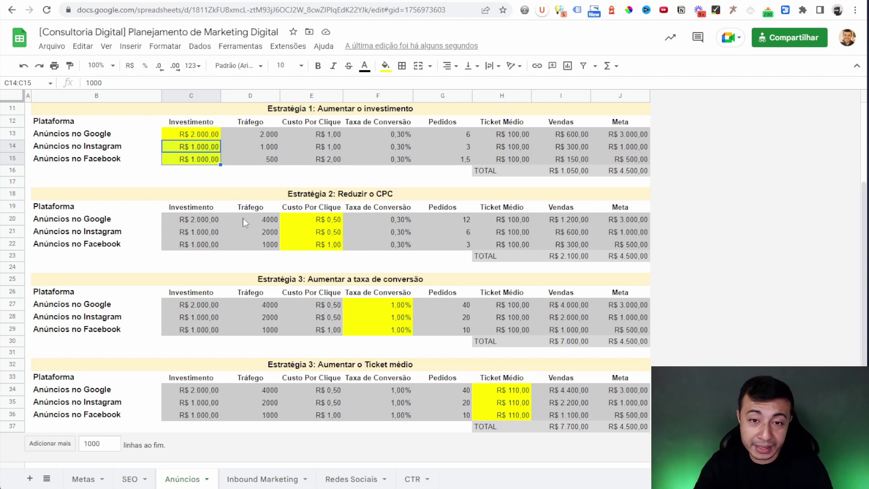
pyautogui.click(197, 134)
pyautogui.write('100')
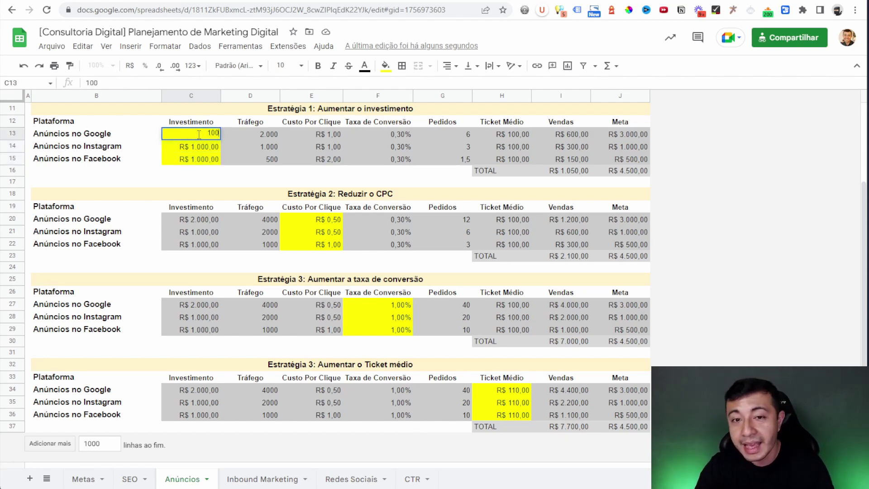
pyautogui.write('000,')
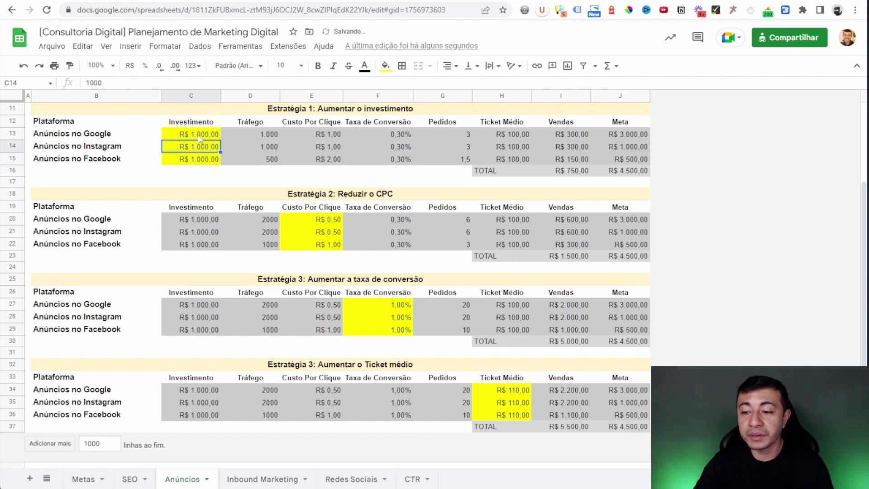
pyautogui.hotkey('ctrl', 'Return')
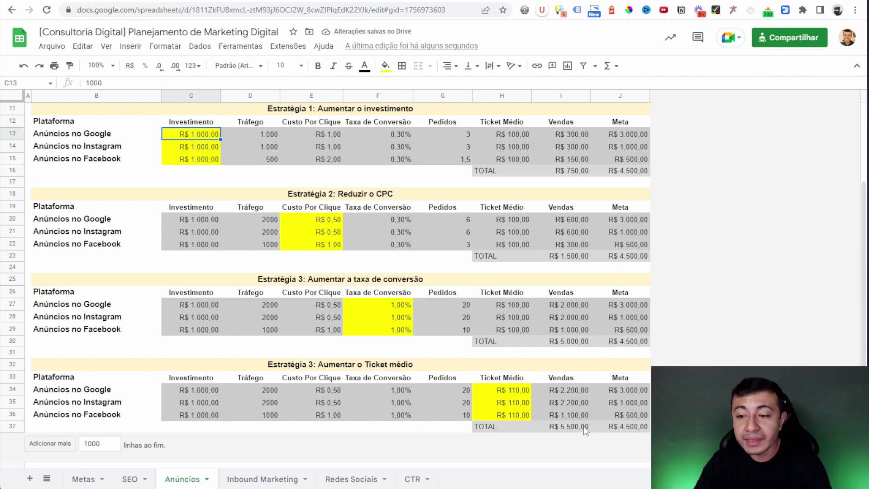
# - Check the investments in the Aumentar o Ticket médio table and compare its Vendas total with its Meta total
pyautogui.click(583, 425)
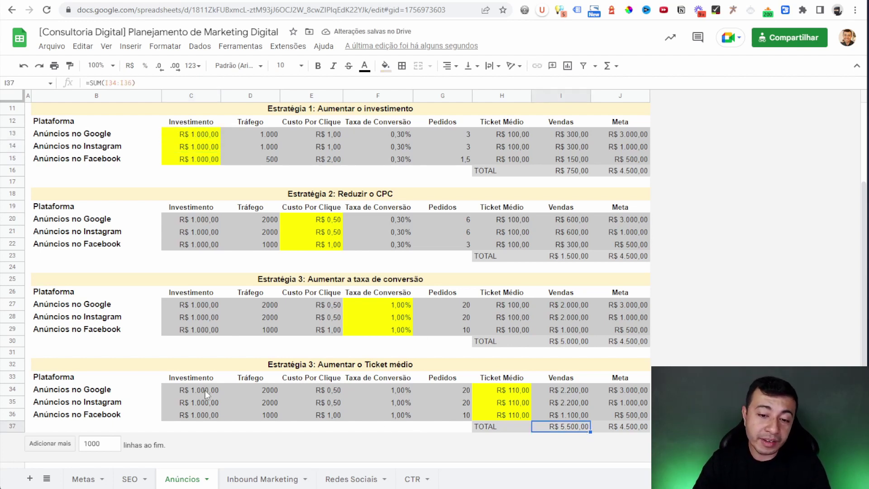
pyautogui.moveTo(201, 389); pyautogui.dragTo(208, 421)
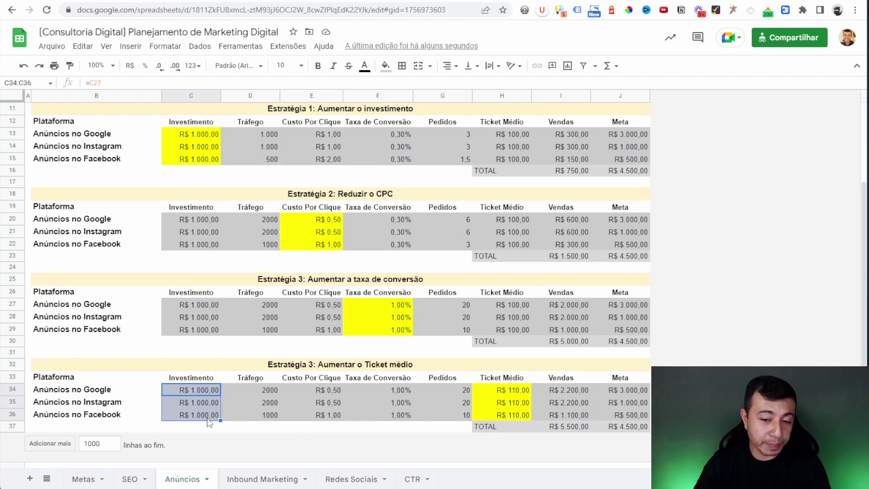
pyautogui.click(574, 427)
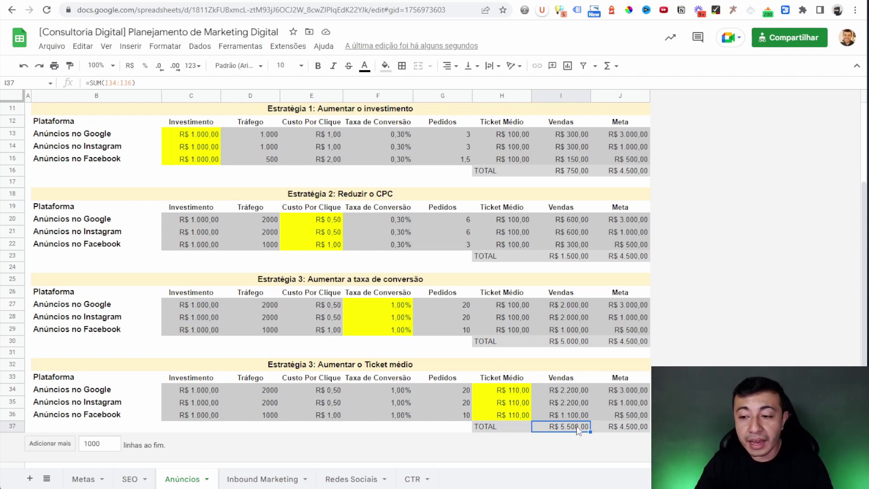
pyautogui.click(629, 430)
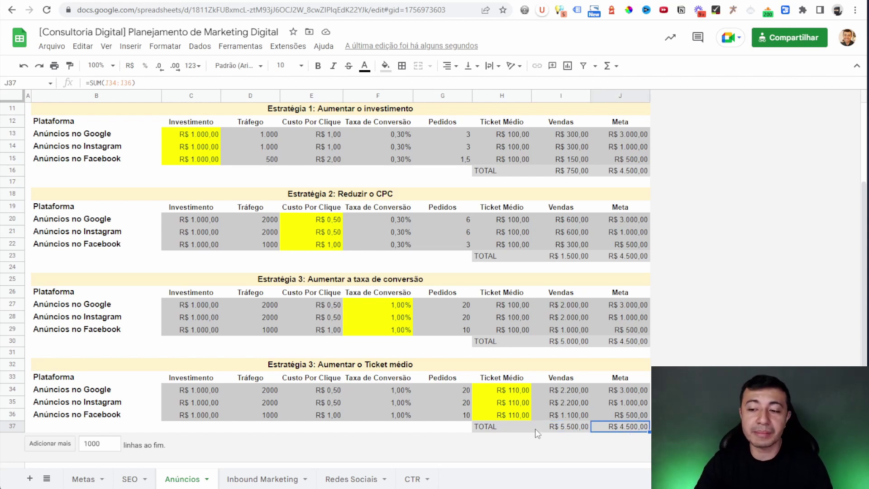